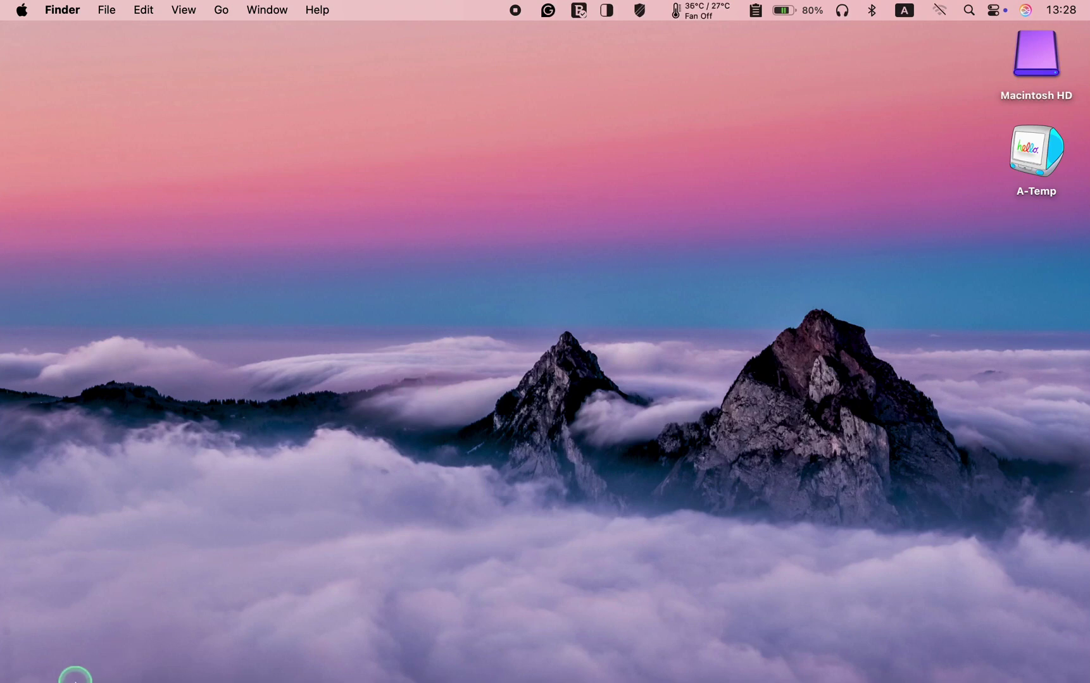
Step: Turn on the macOS firewall from System Settings' Network › Firewall page
{"action": "left_click", "coordinate": [87, 676]}
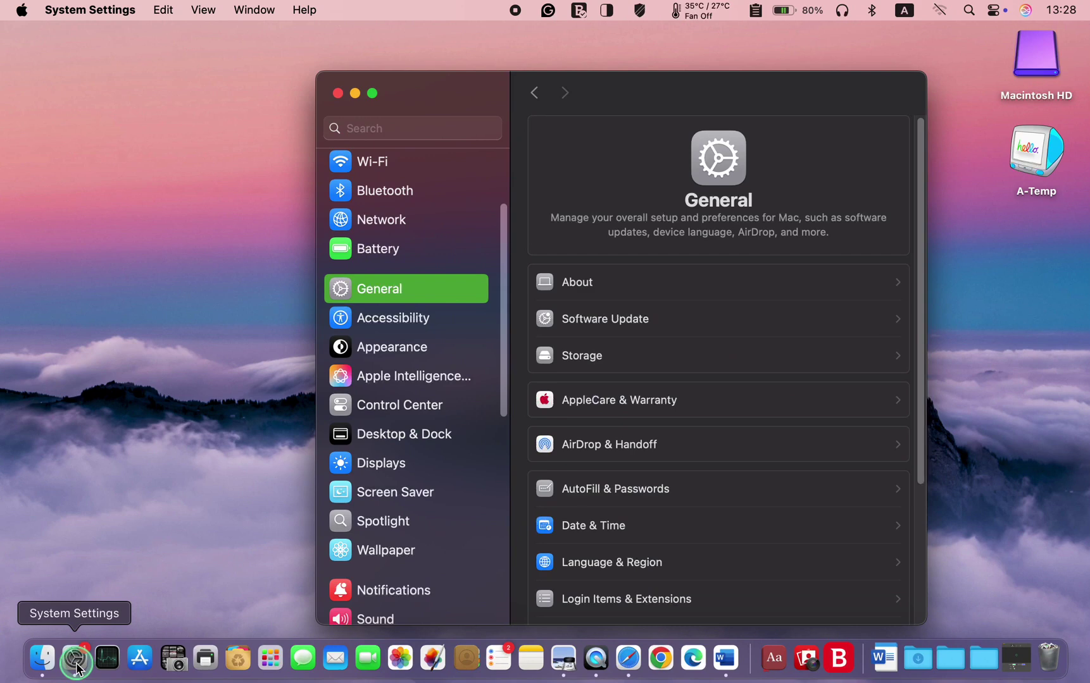
{"action": "left_click", "coordinate": [397, 220]}
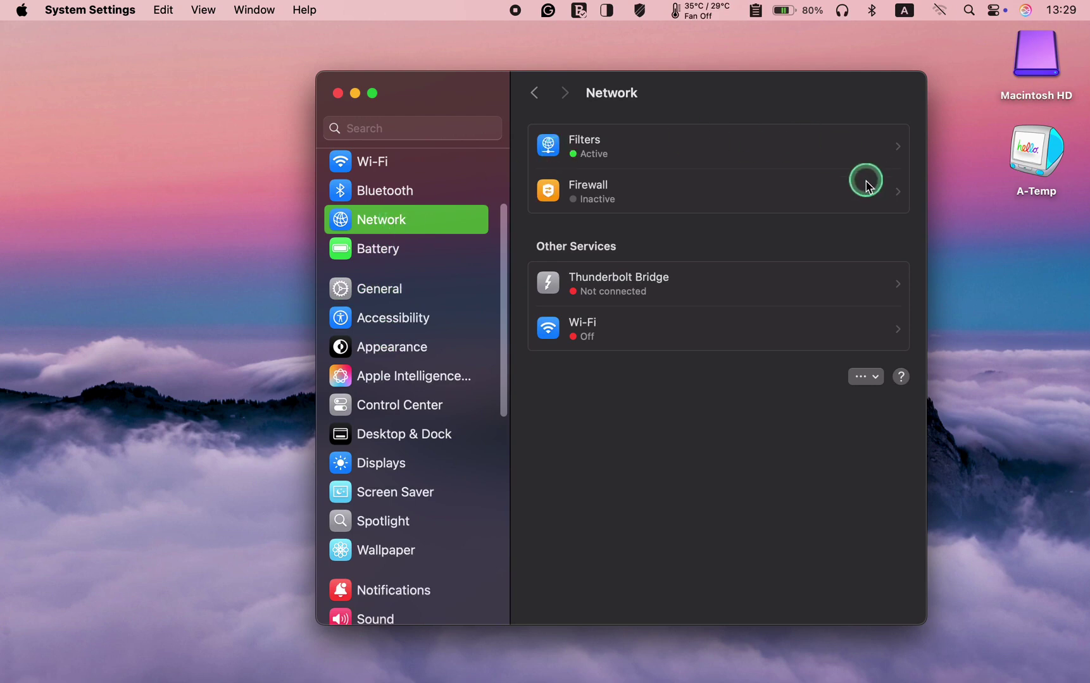
{"action": "left_click", "coordinate": [876, 200]}
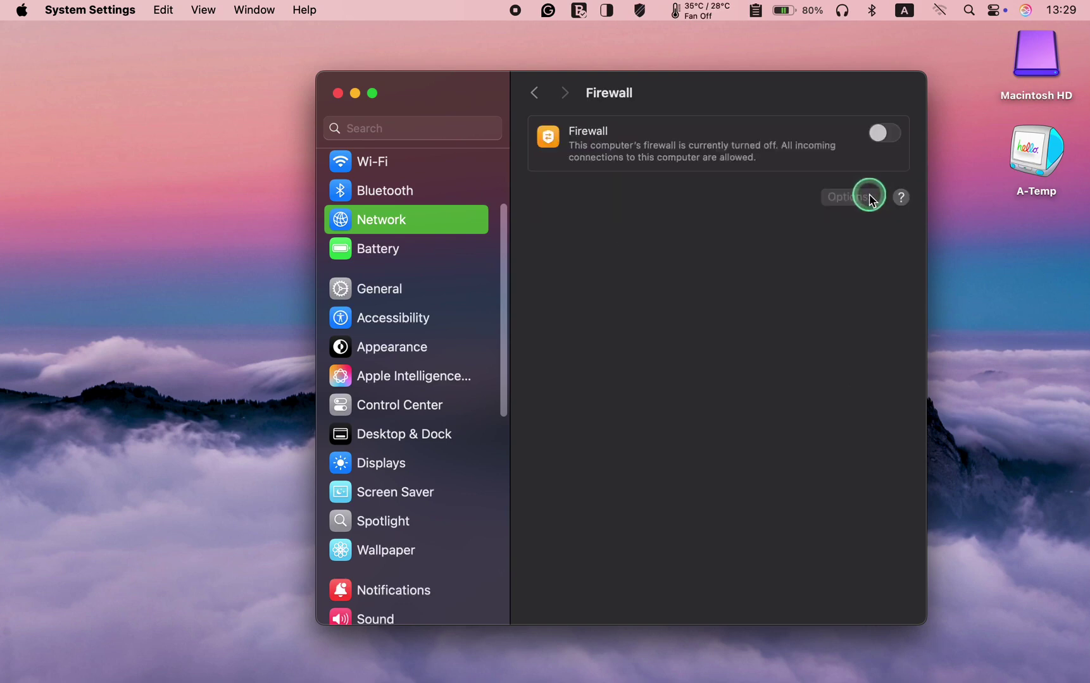
{"action": "left_click", "coordinate": [891, 137]}
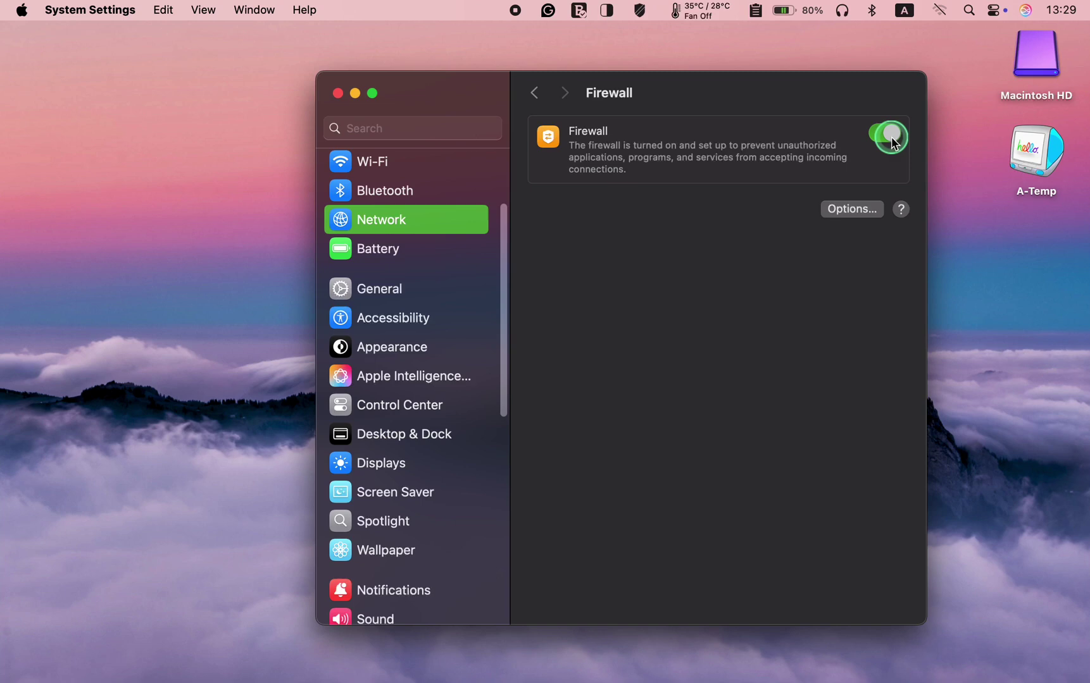
Step: Open the Firewall Options sheet listing each app's incoming-connection rule
{"action": "left_click", "coordinate": [872, 210]}
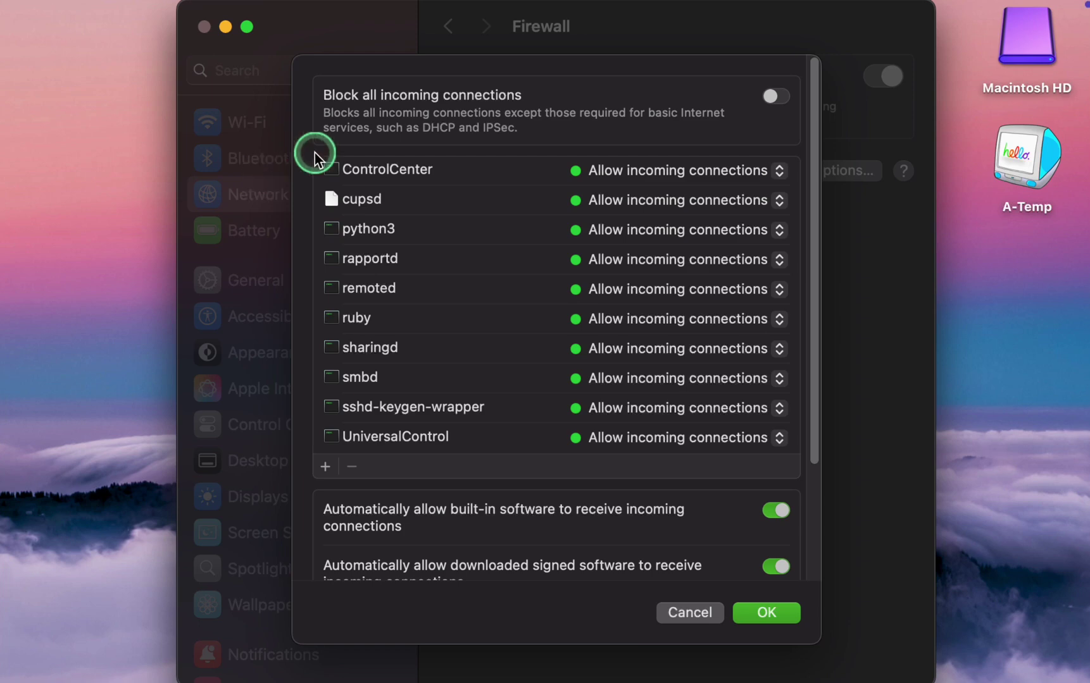
Step: Keep ControlCenter on Allow and set cupsd to Block incoming connections
{"action": "left_click", "coordinate": [778, 171]}
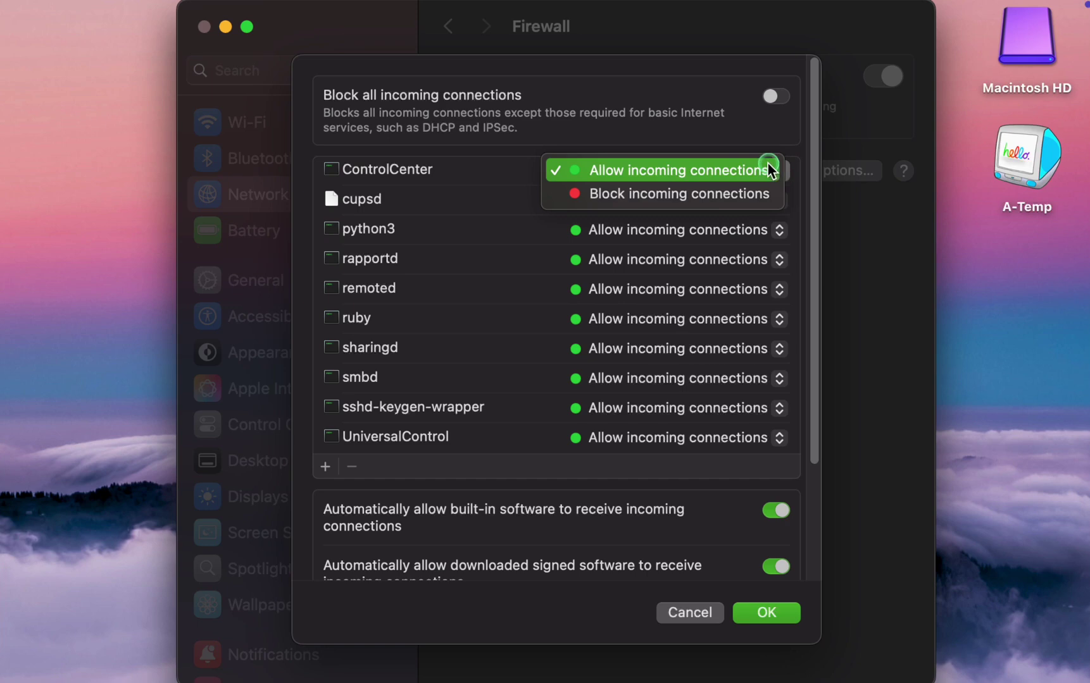
{"action": "left_click", "coordinate": [767, 169]}
{"action": "left_click", "coordinate": [323, 199]}
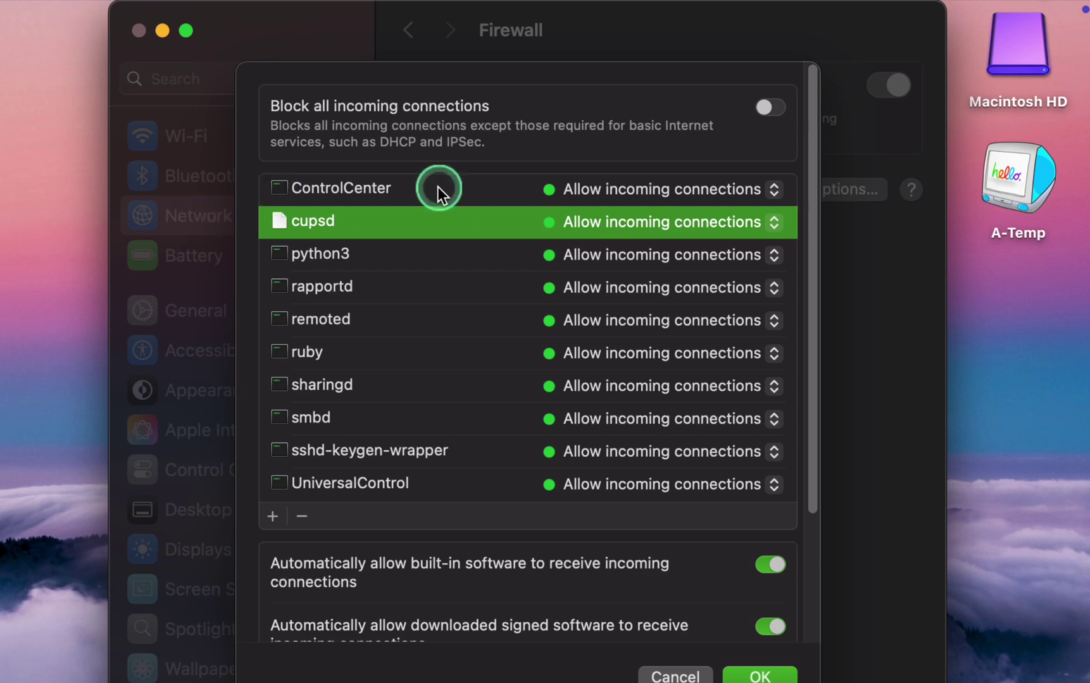
{"action": "left_click", "coordinate": [774, 223]}
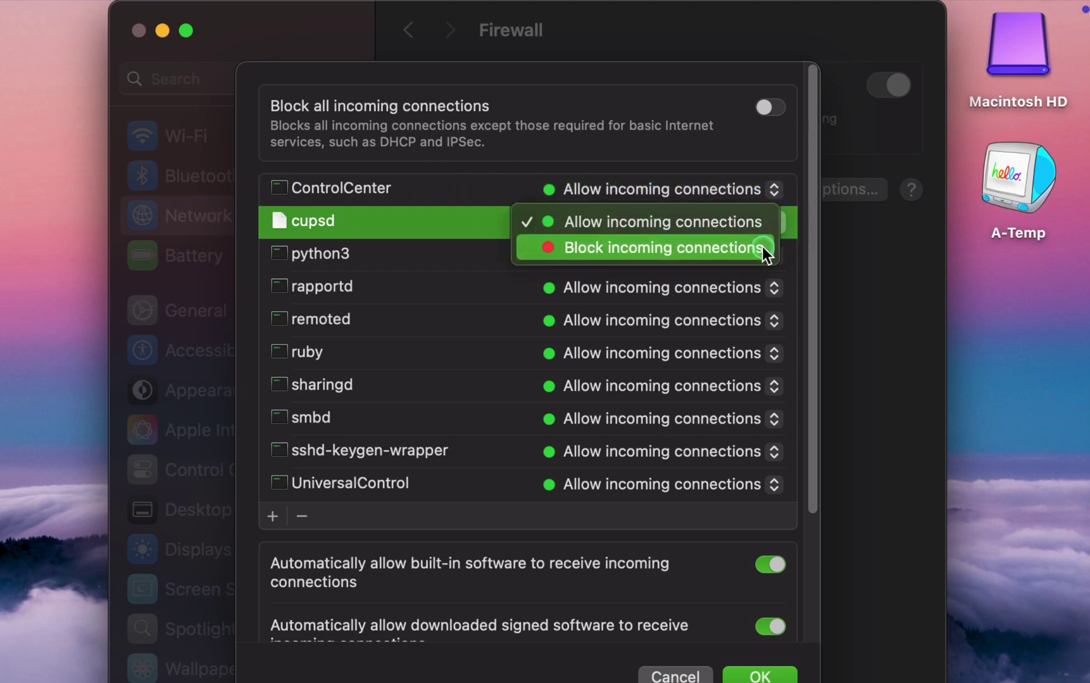
{"action": "left_click", "coordinate": [763, 249]}
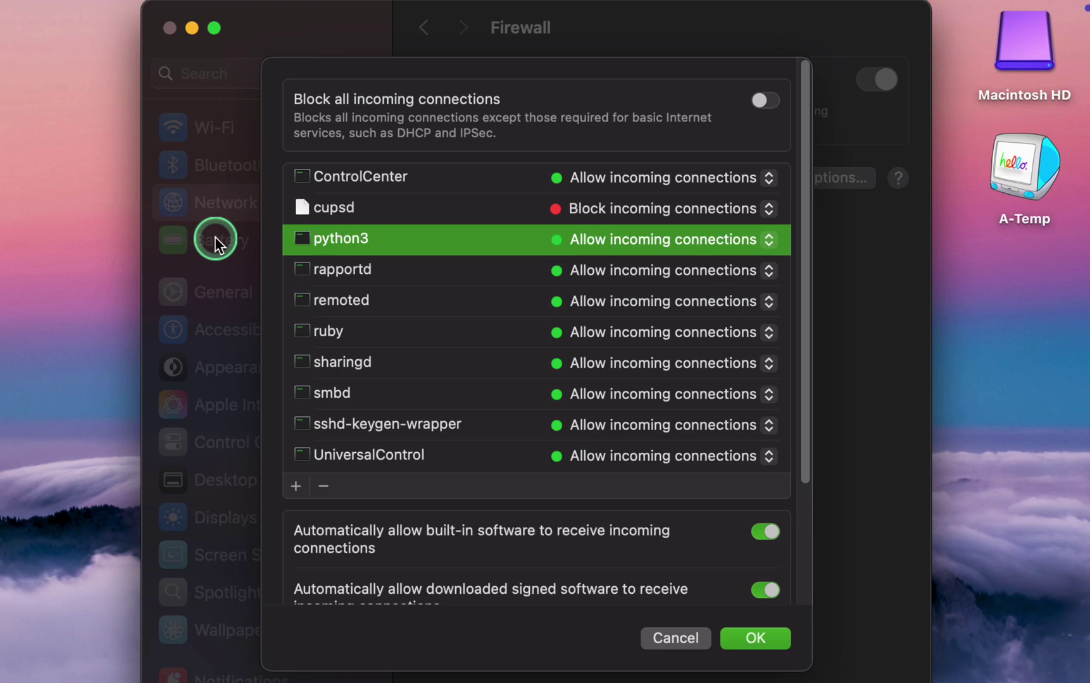
Step: Set python3 to Block incoming connections and leave rapportd on Allow
{"action": "left_click", "coordinate": [764, 240]}
{"action": "left_click", "coordinate": [757, 266]}
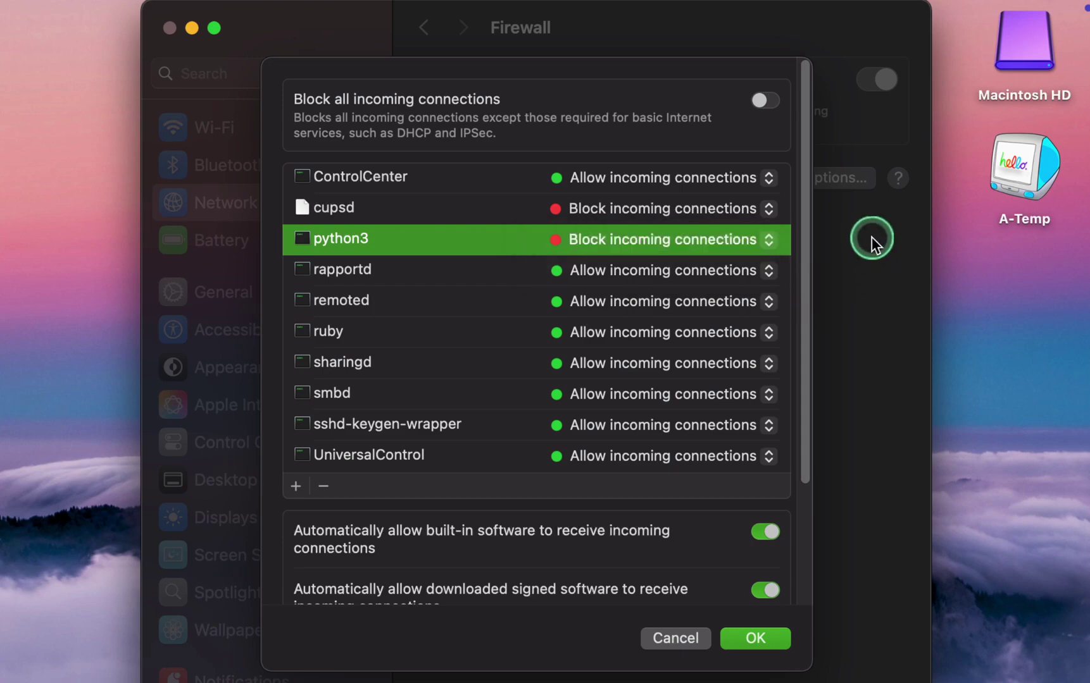
{"action": "key", "text": "Down"}
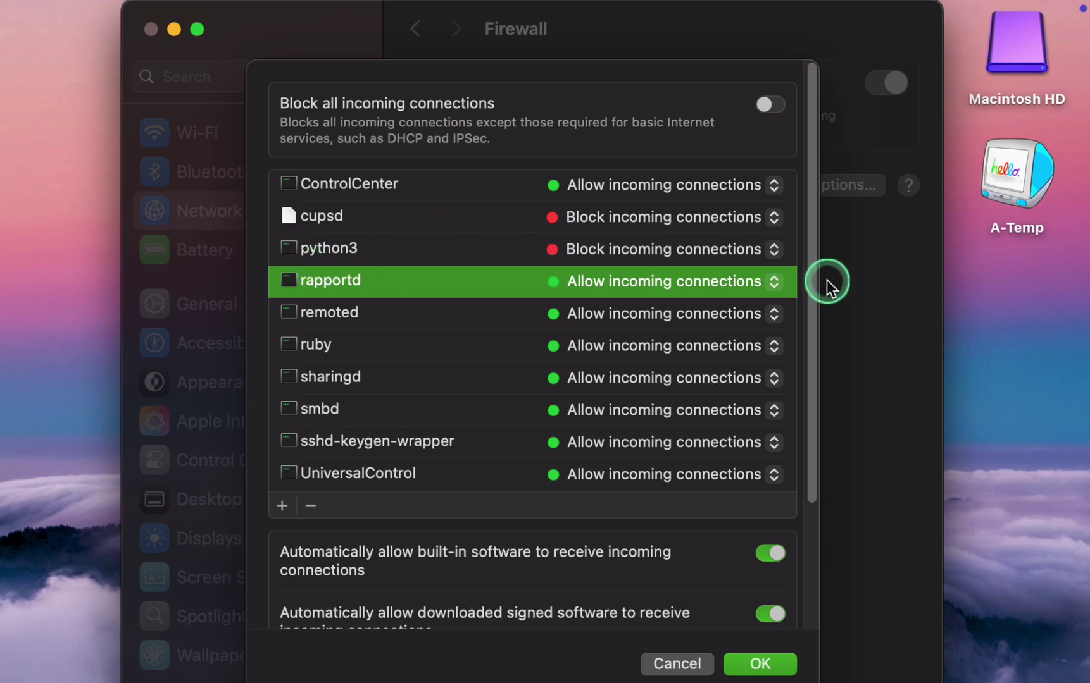
{"action": "left_click", "coordinate": [773, 283]}
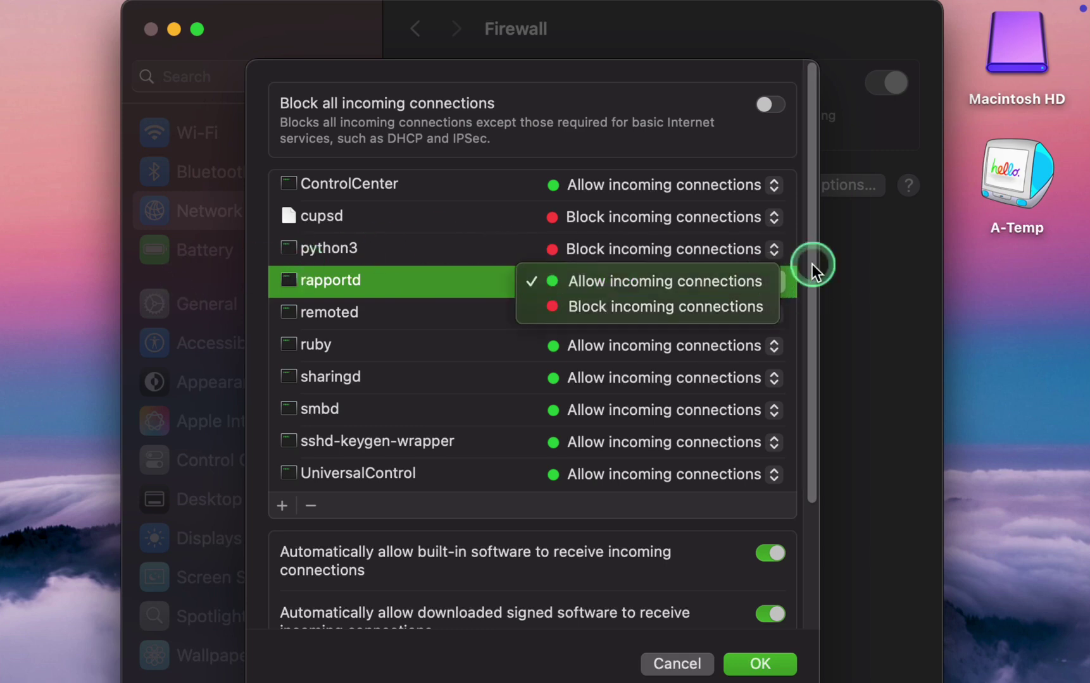
{"action": "left_click", "coordinate": [898, 270]}
{"action": "key", "text": "Down"}
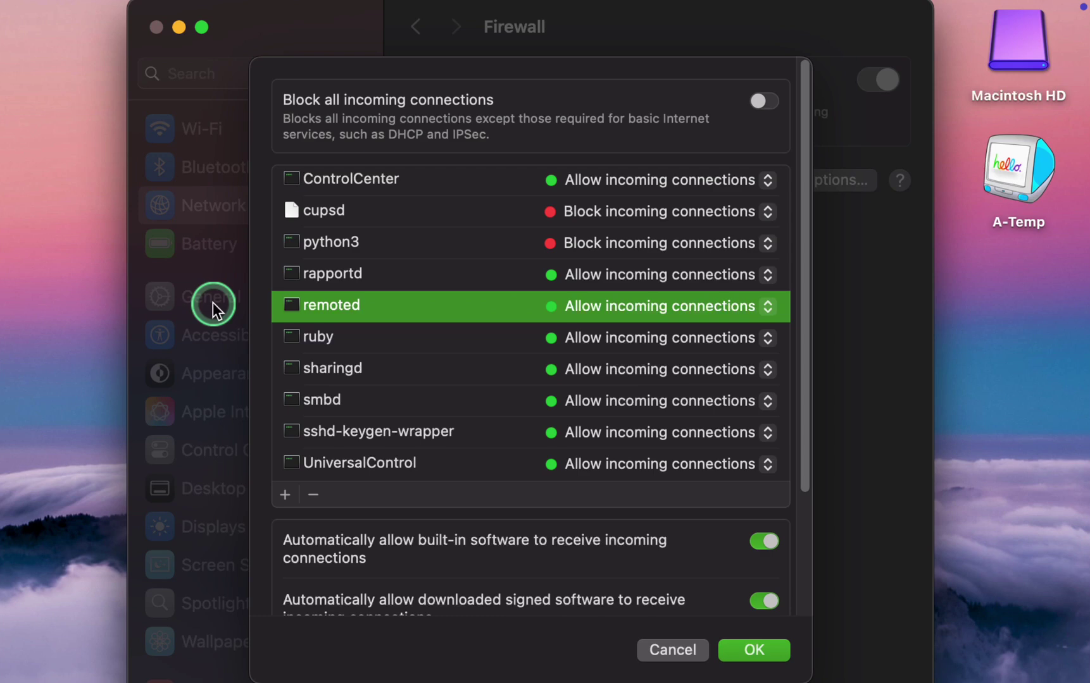
Step: Set remoted, ruby and sharingd to Block incoming connections
{"action": "left_click", "coordinate": [767, 307]}
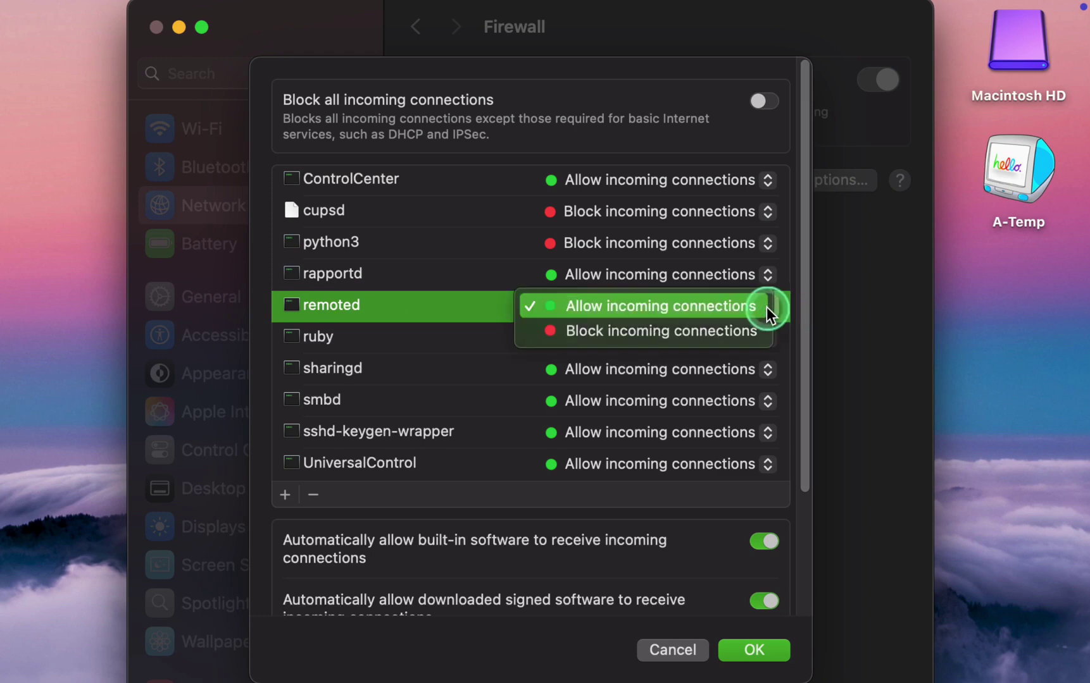
{"action": "left_click", "coordinate": [762, 330]}
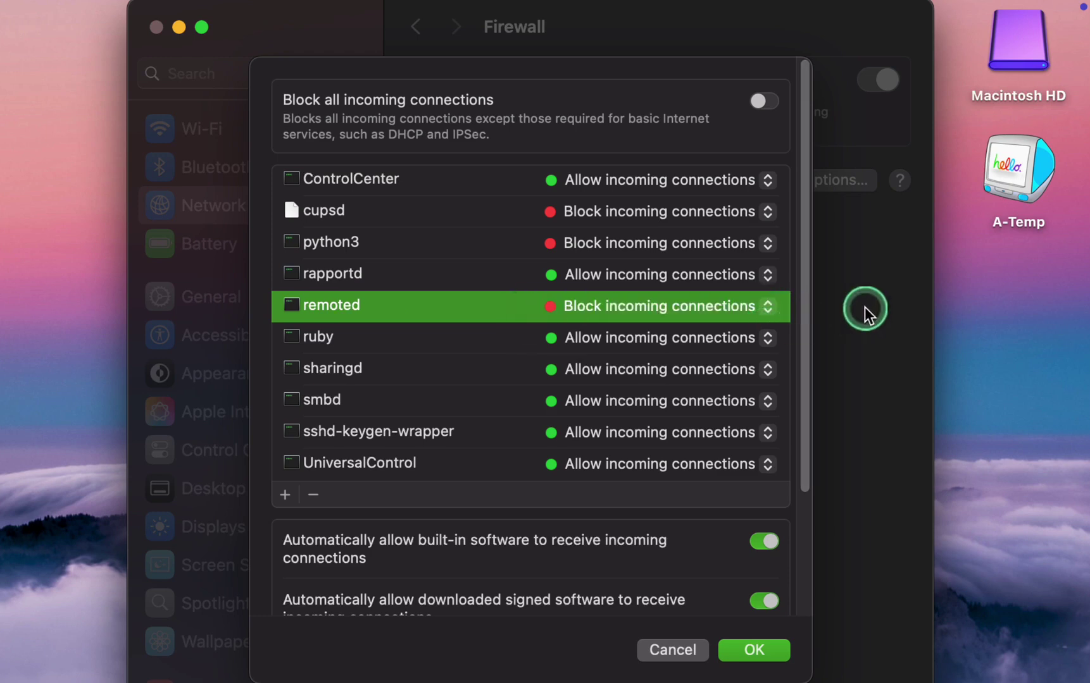
{"action": "key", "text": "Down"}
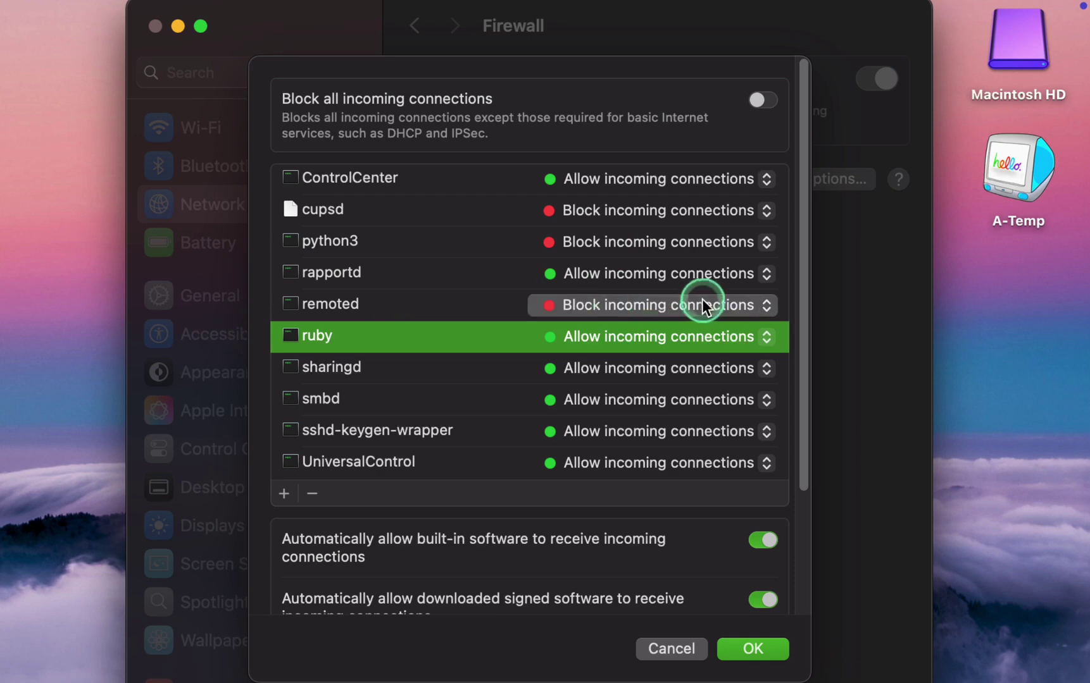
{"action": "left_click", "coordinate": [766, 338]}
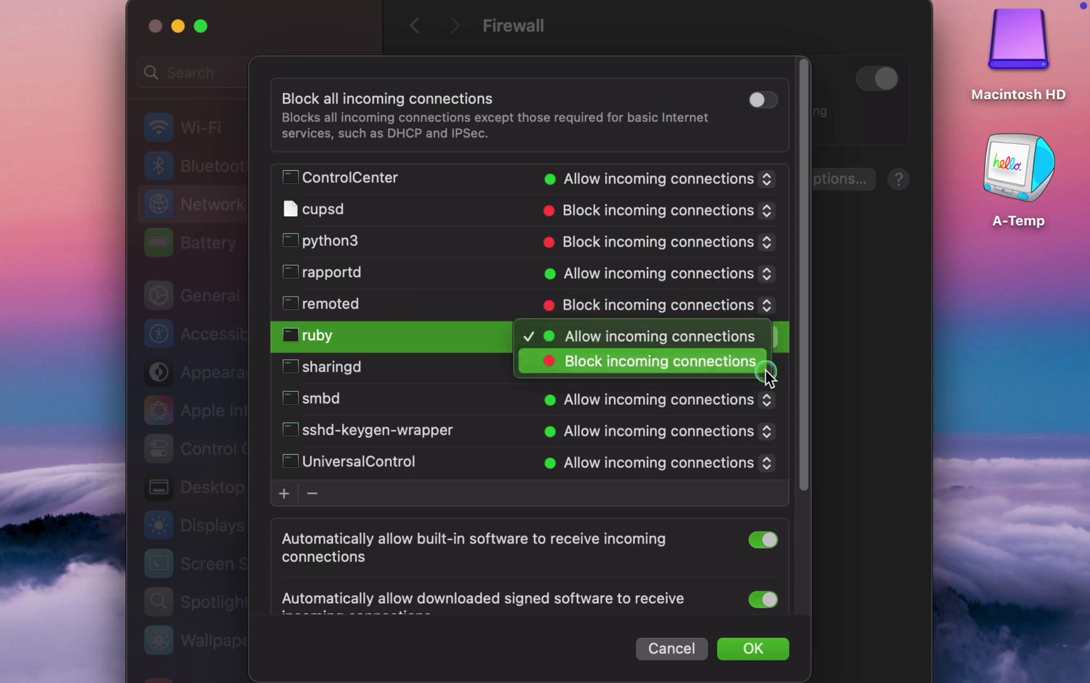
{"action": "left_click", "coordinate": [765, 367]}
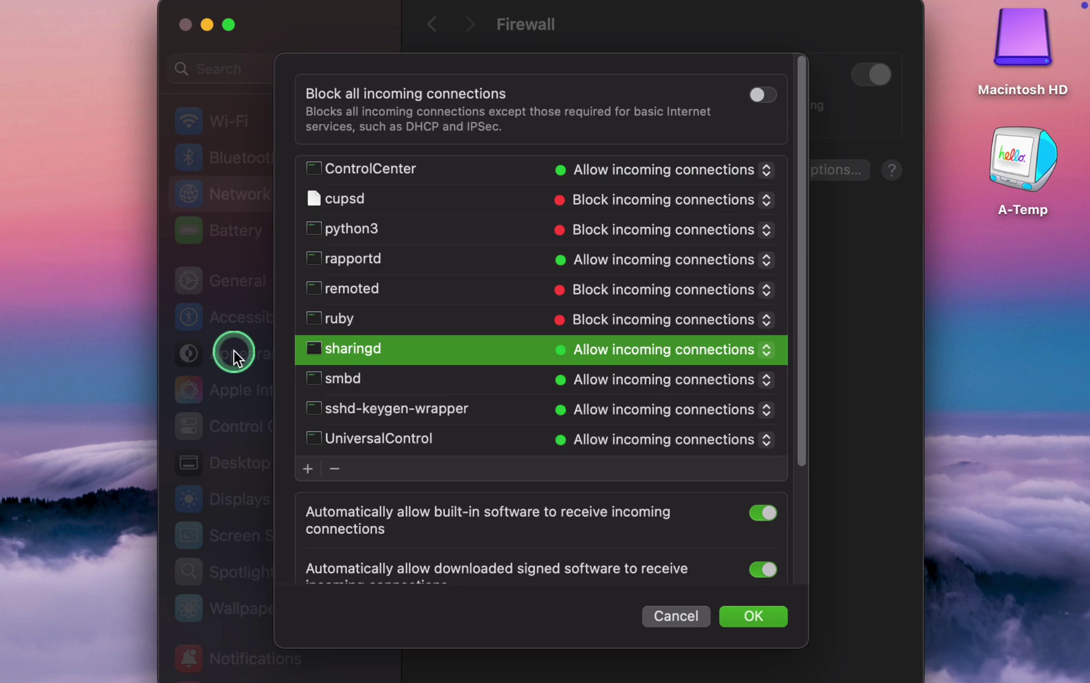
{"action": "left_click", "coordinate": [764, 353]}
{"action": "left_click", "coordinate": [763, 378]}
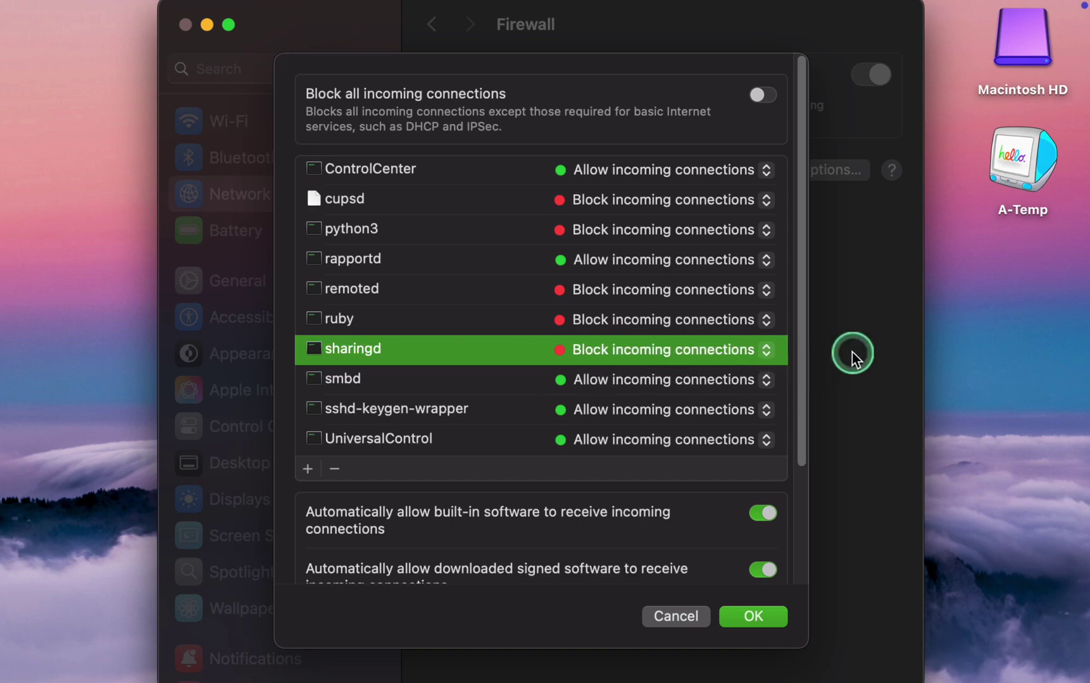
Step: Set smbd and sshd-keygen-wrapper to Block incoming connections
{"action": "key", "text": "Down"}
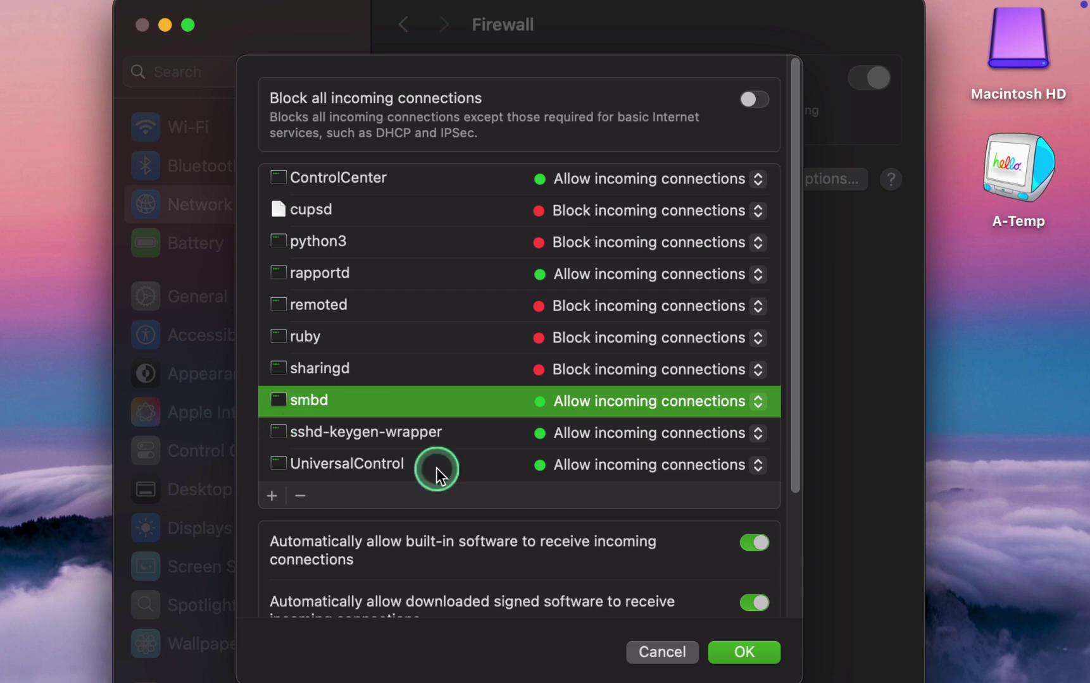
{"action": "left_click", "coordinate": [756, 405]}
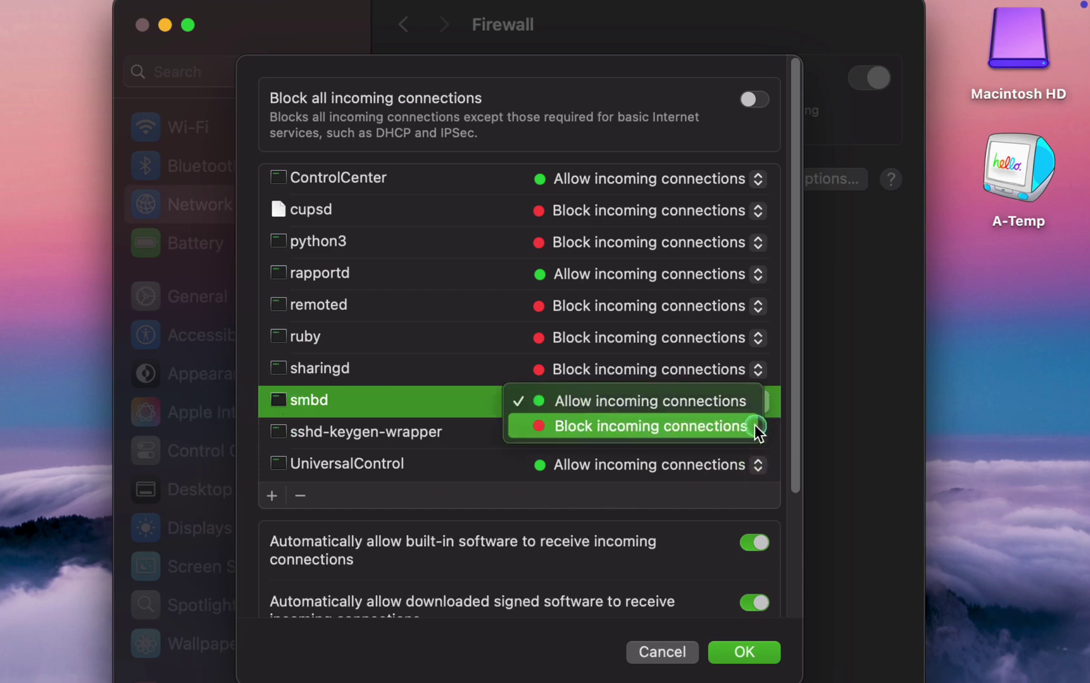
{"action": "left_click", "coordinate": [754, 425]}
{"action": "key", "text": "Down"}
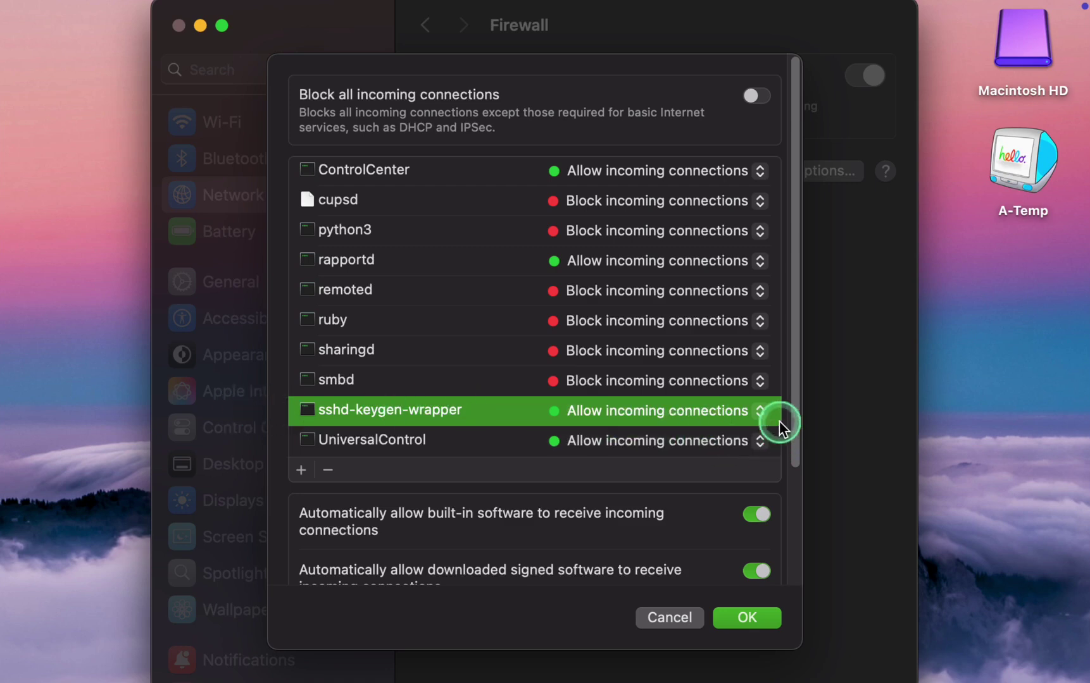
{"action": "left_click", "coordinate": [759, 415]}
{"action": "left_click", "coordinate": [757, 435]}
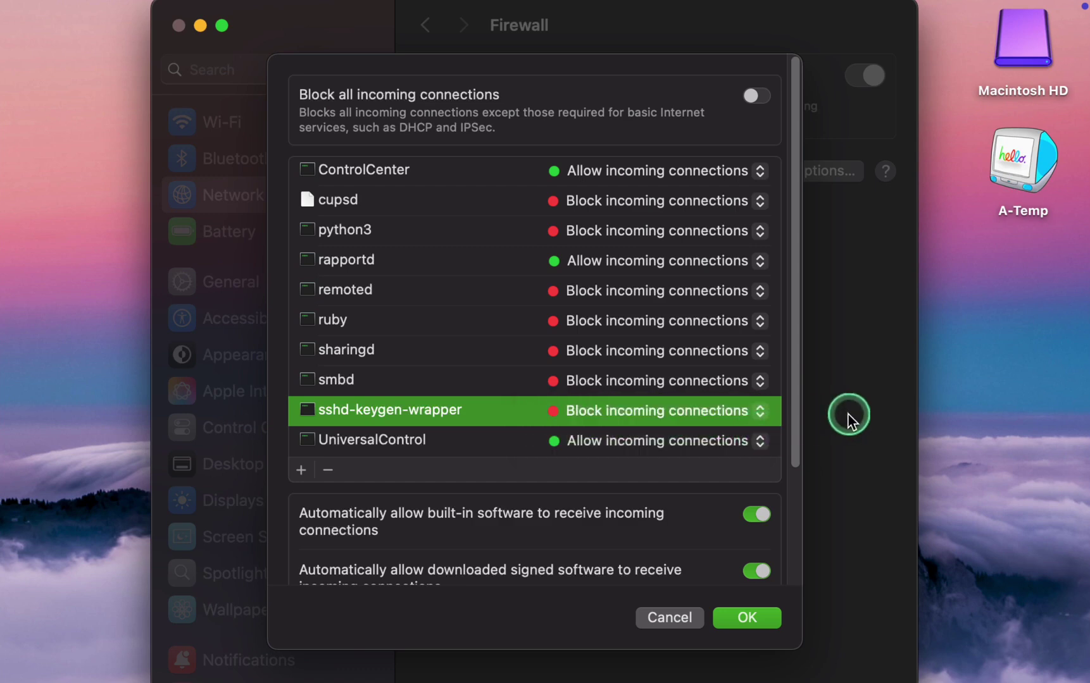
{"action": "left_click", "coordinate": [380, 440]}
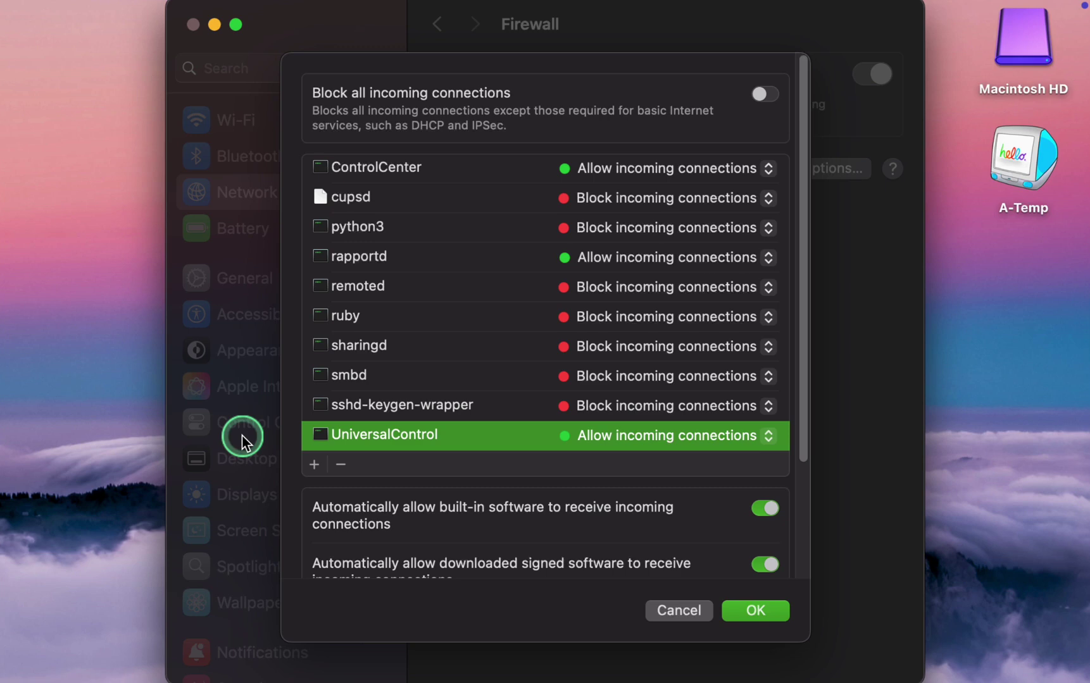
{"action": "left_click", "coordinate": [766, 437]}
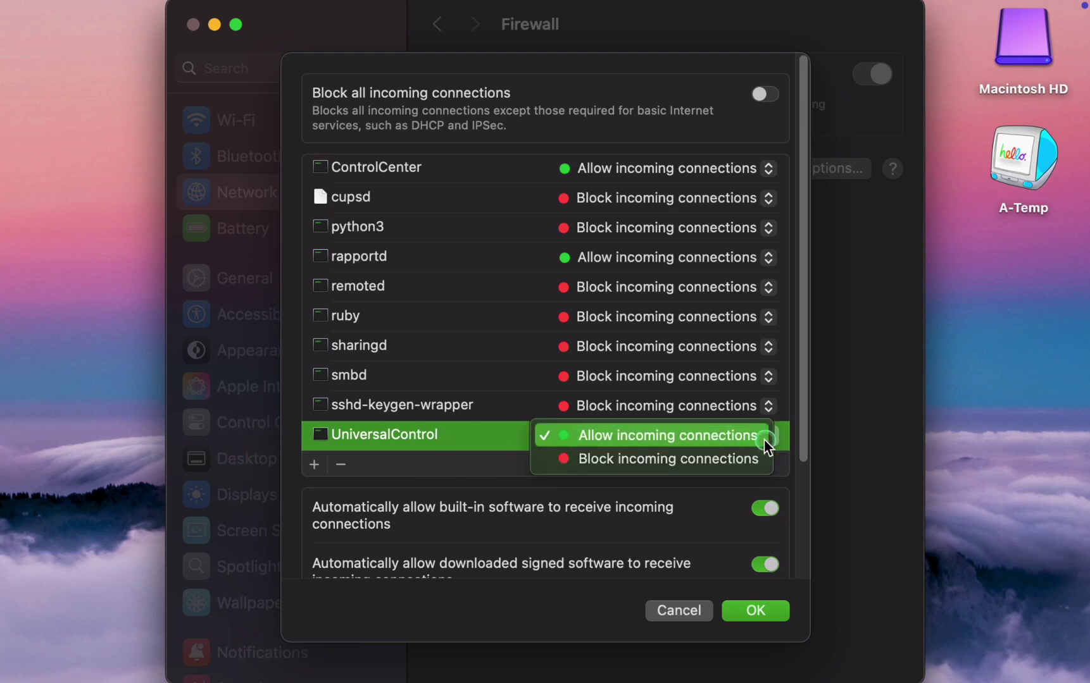
{"action": "left_click", "coordinate": [841, 432]}
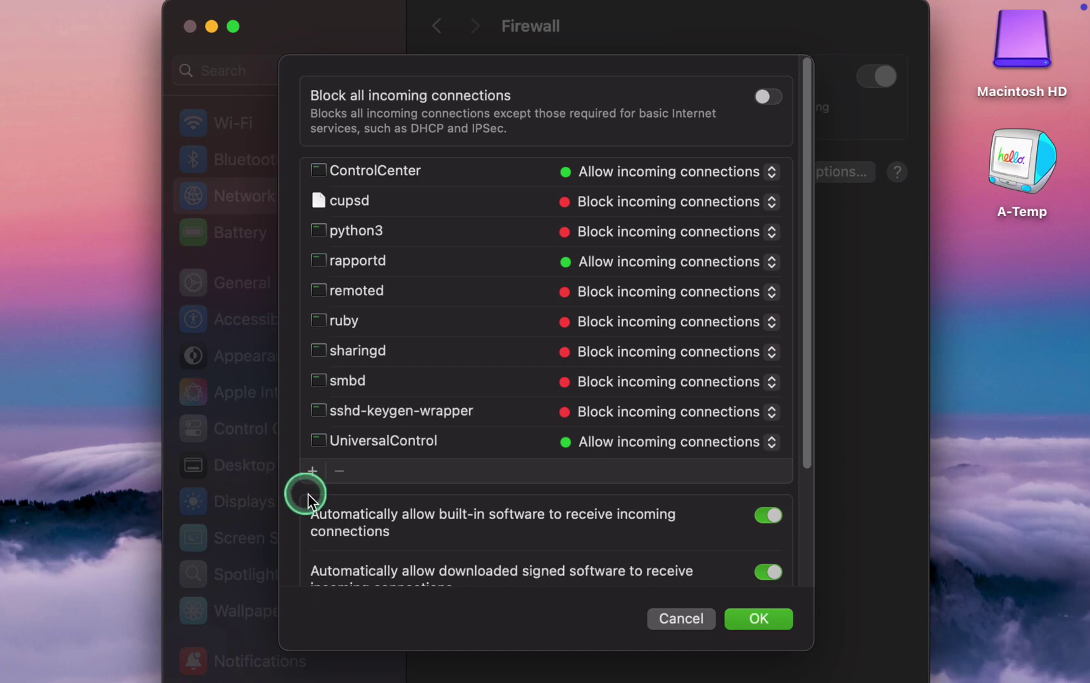
Step: Add AppCleaner from the Applications folder to the firewall app list
{"action": "left_click", "coordinate": [313, 473]}
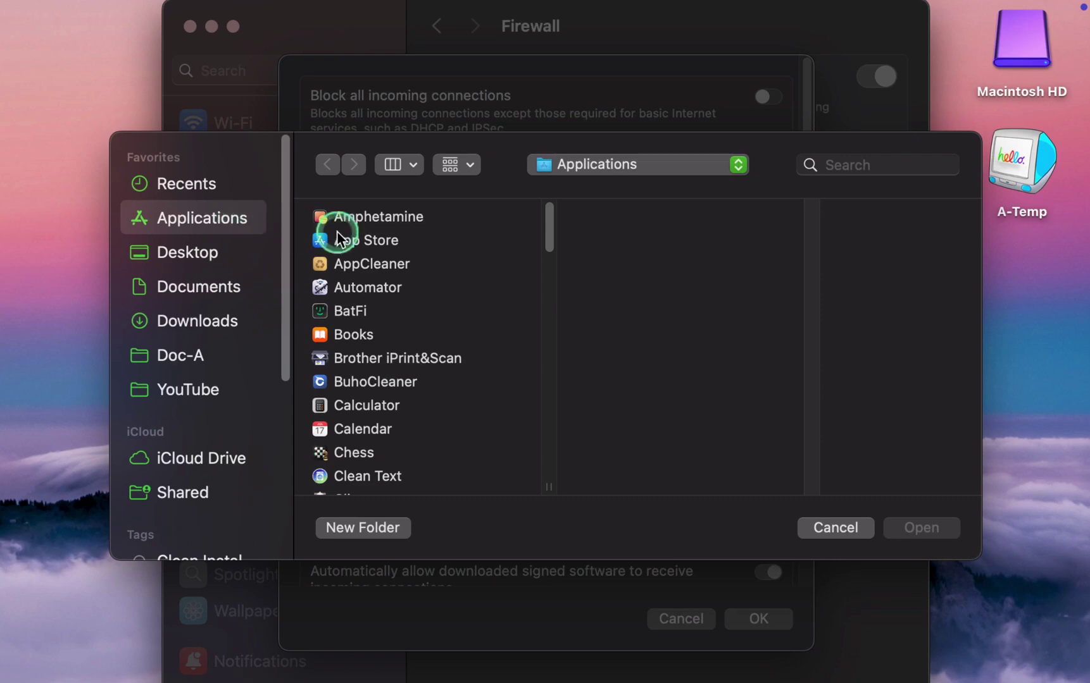
{"action": "left_click", "coordinate": [374, 266]}
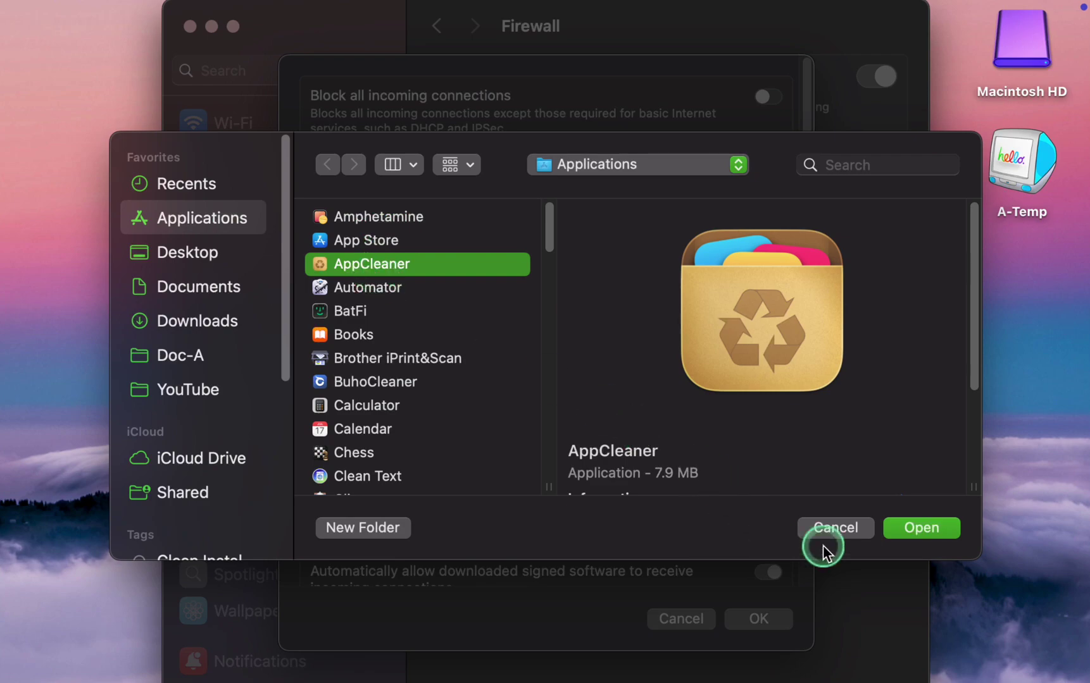
{"action": "left_click", "coordinate": [899, 528]}
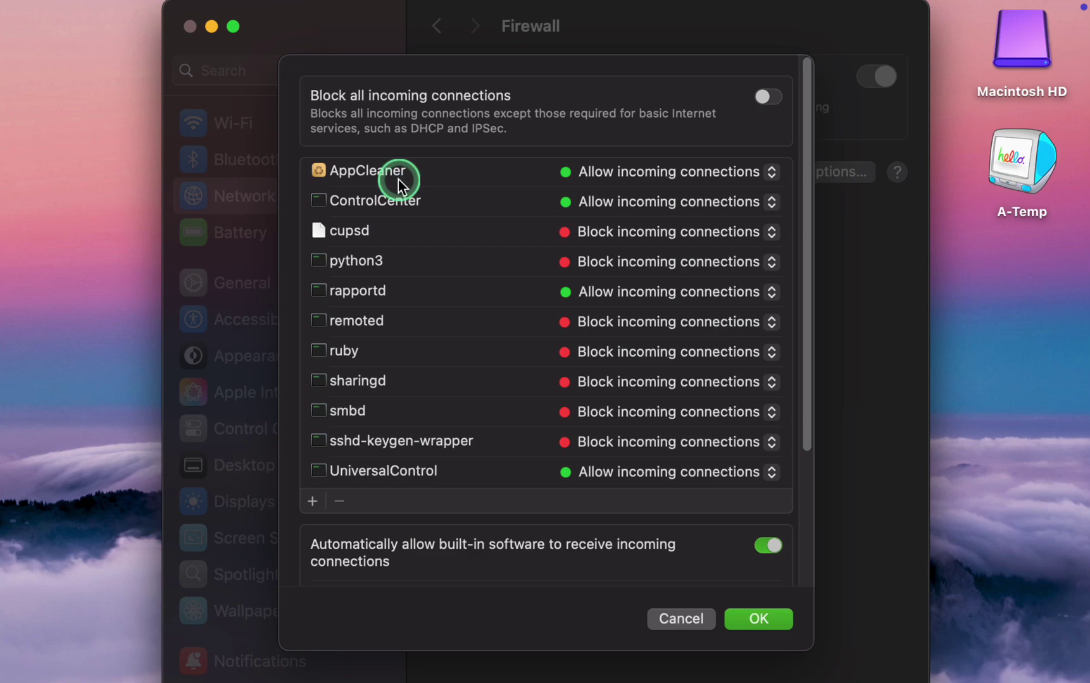
Step: Switch AppCleaner to Block incoming connections, then remove it from the list
{"action": "left_click", "coordinate": [771, 178]}
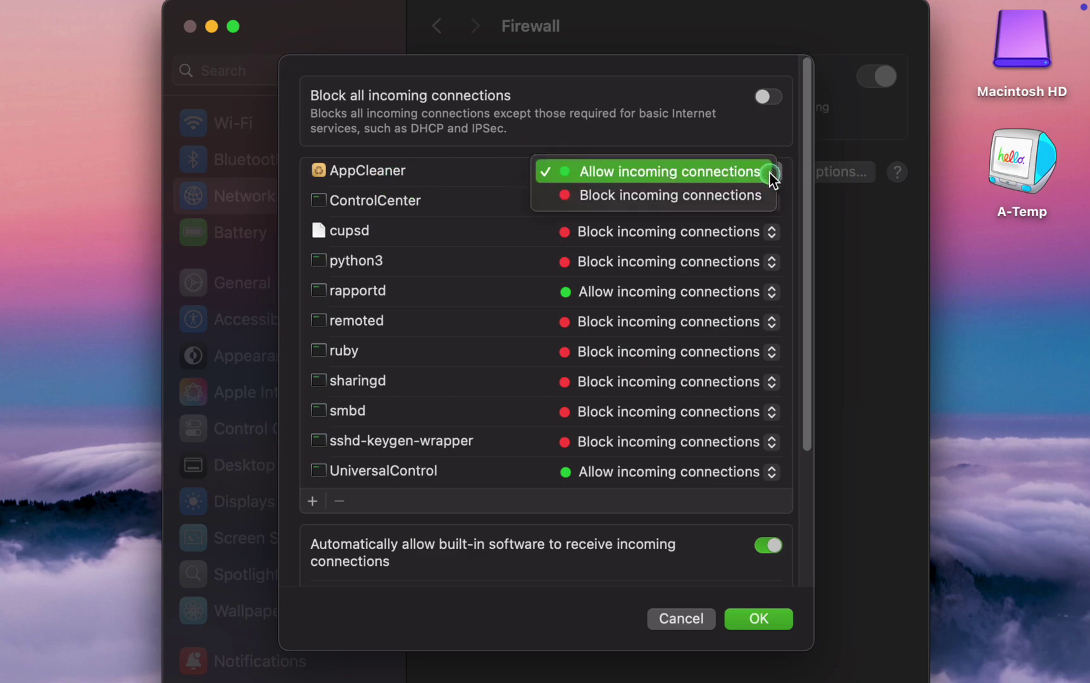
{"action": "left_click", "coordinate": [760, 202]}
{"action": "left_click", "coordinate": [234, 166]}
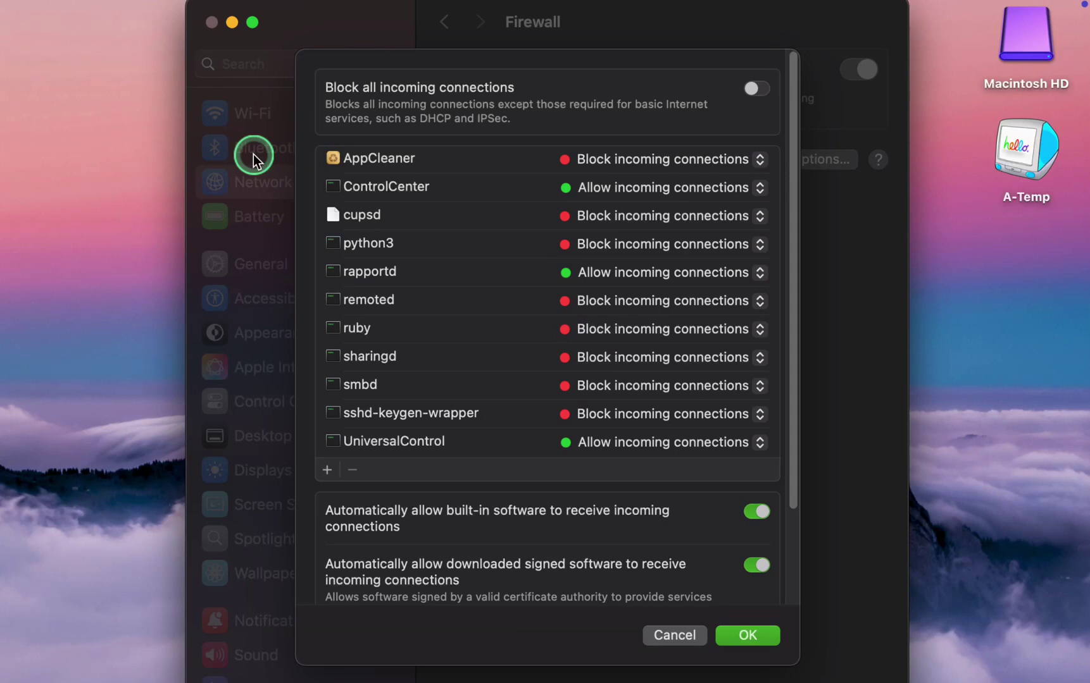
{"action": "left_click", "coordinate": [410, 161]}
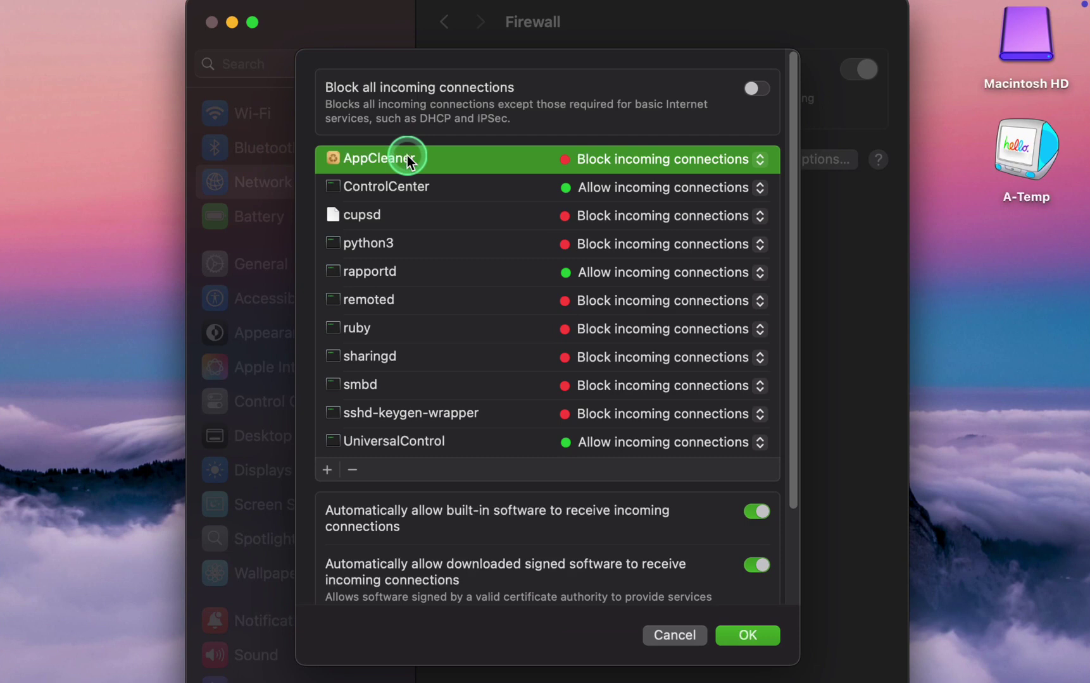
{"action": "left_click", "coordinate": [353, 471]}
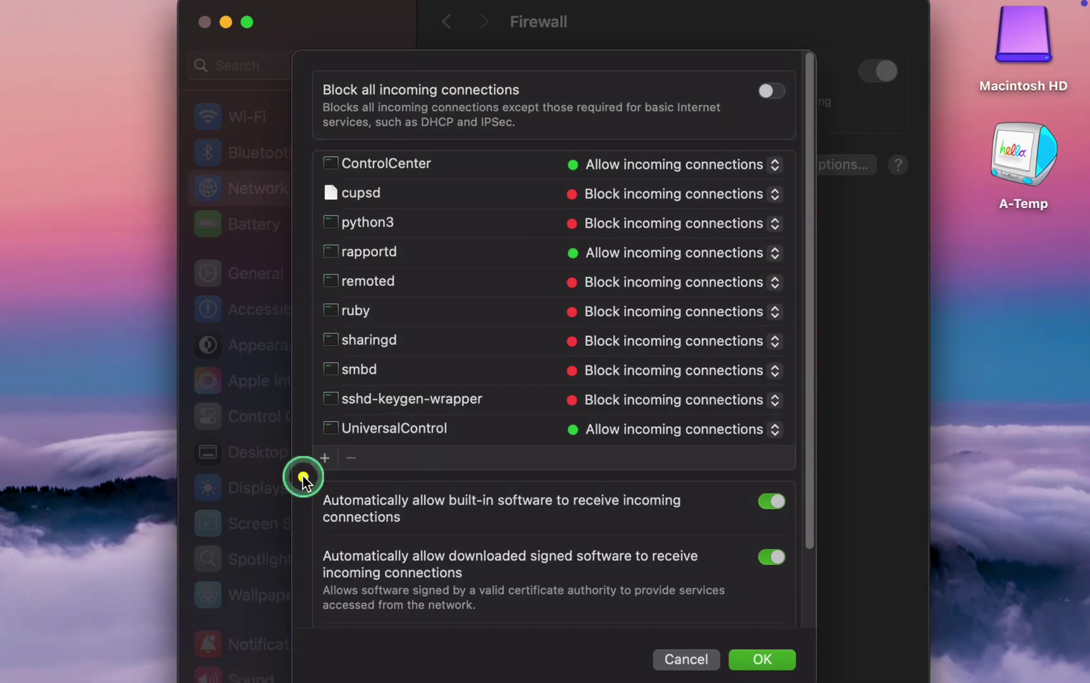
Step: Turn off automatically allowing downloaded signed software to receive incoming connections
{"action": "mouse_move", "coordinate": [303, 479]}
{"action": "left_mouse_down"}
{"action": "mouse_move", "coordinate": [559, 609]}
{"action": "mouse_move", "coordinate": [806, 627]}
{"action": "left_mouse_up"}
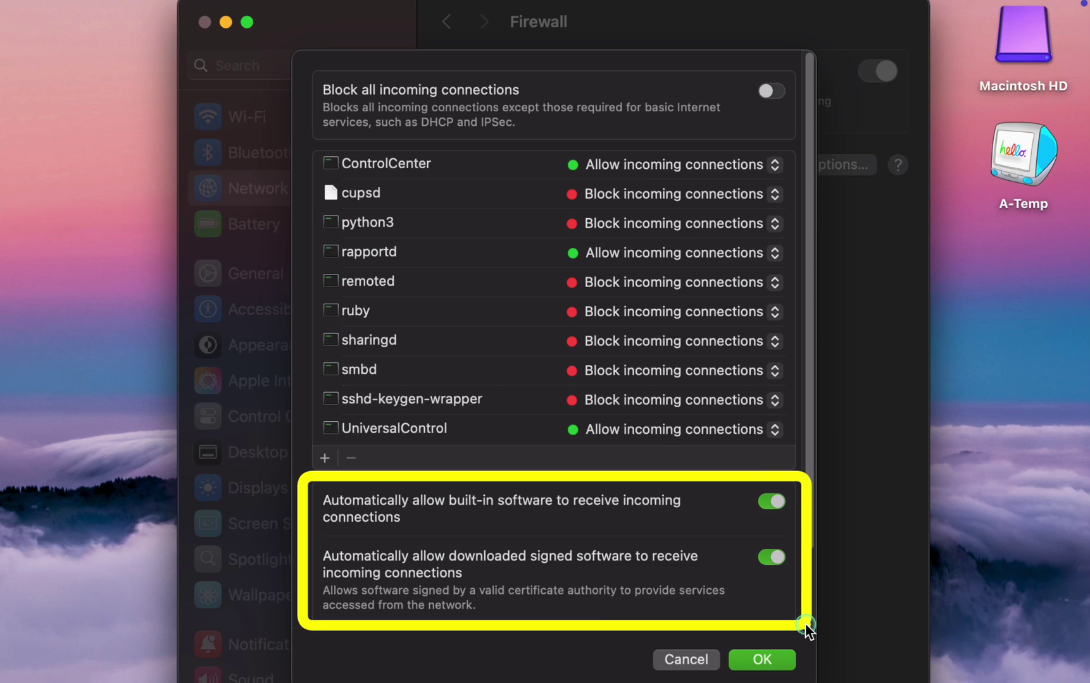
{"action": "left_click", "coordinate": [760, 494]}
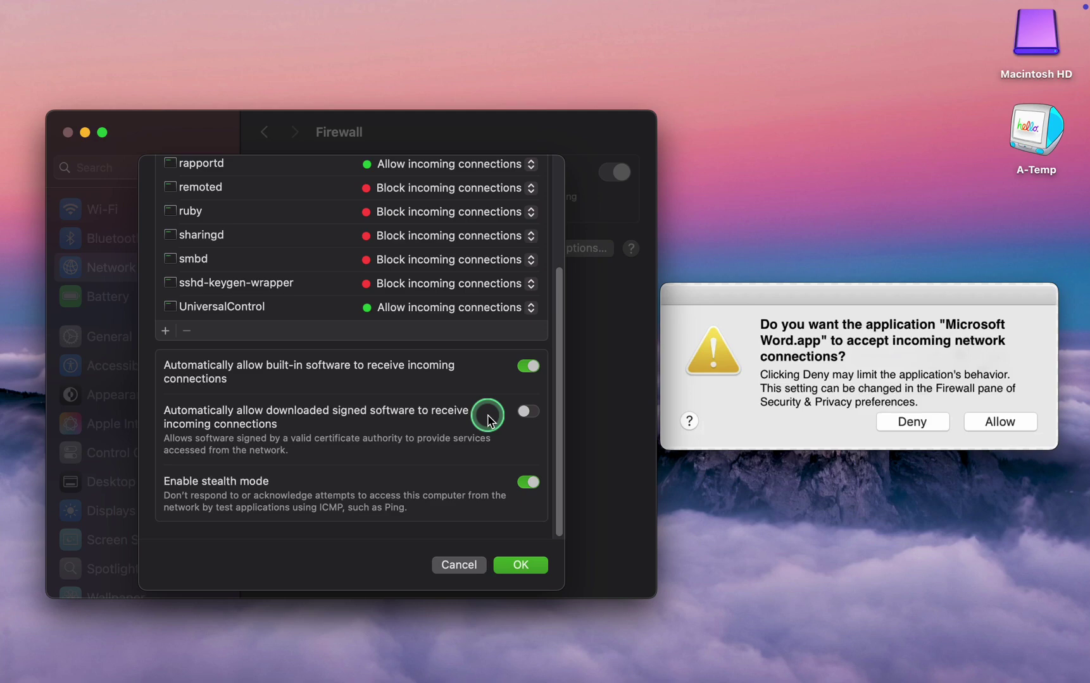
Step: Re-enable auto-allow for downloaded signed software and dismiss the Microsoft Word prompt
{"action": "left_click", "coordinate": [489, 420]}
{"action": "left_click", "coordinate": [1037, 93]}
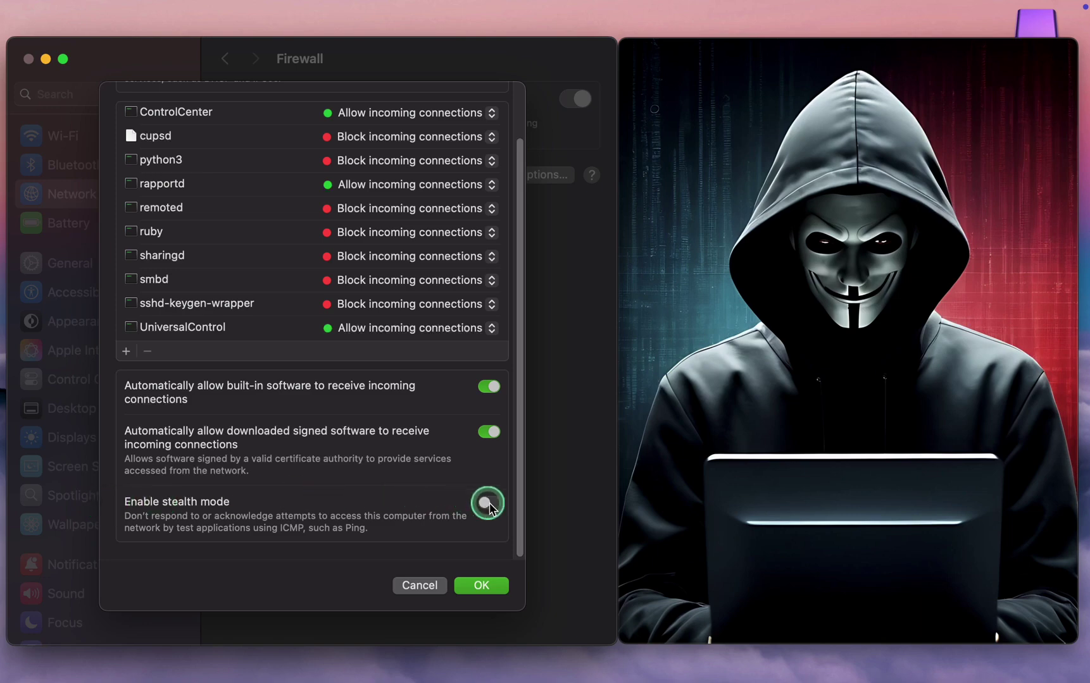
Step: Enable stealth mode at the bottom of Firewall Options
{"action": "left_click", "coordinate": [490, 504]}
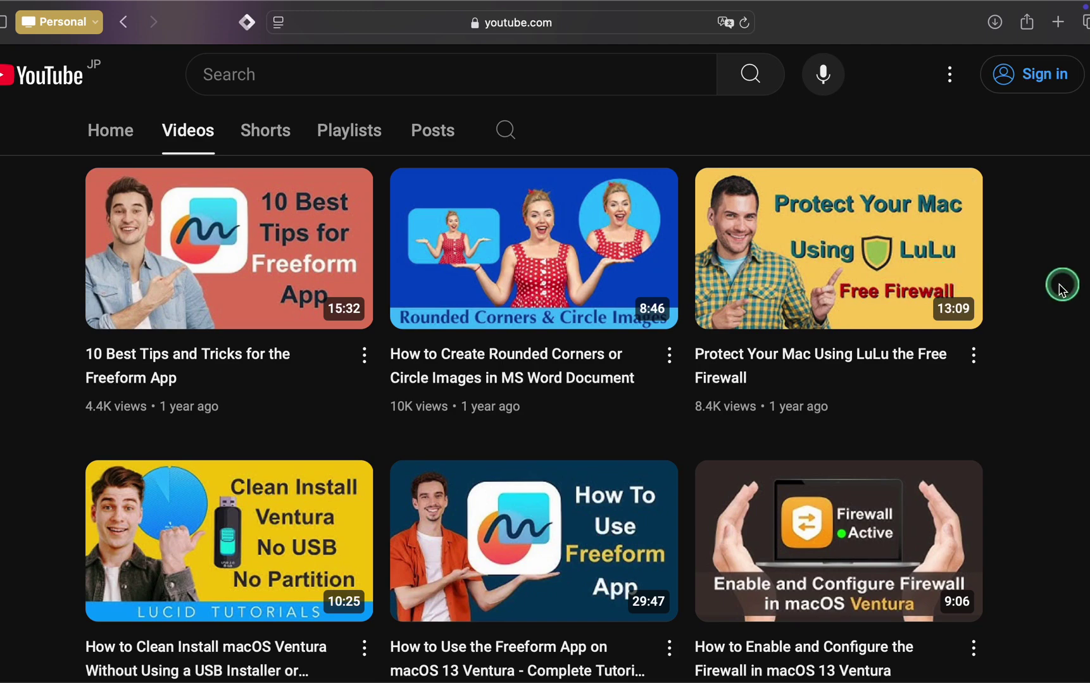
{"action": "mouse_move", "coordinate": [983, 299]}
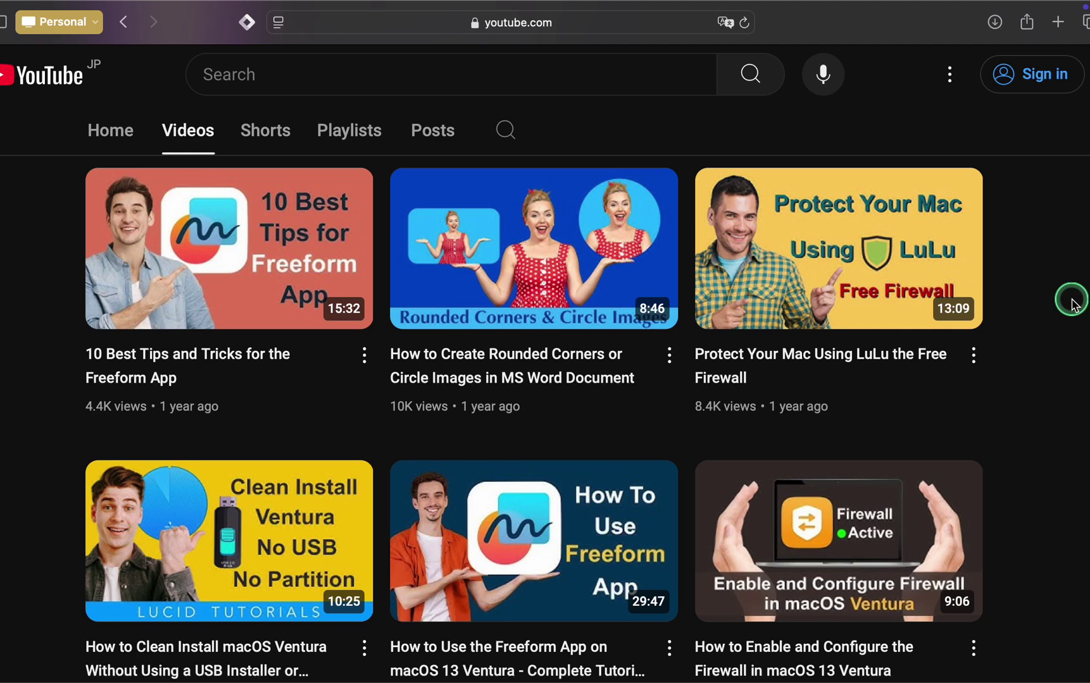